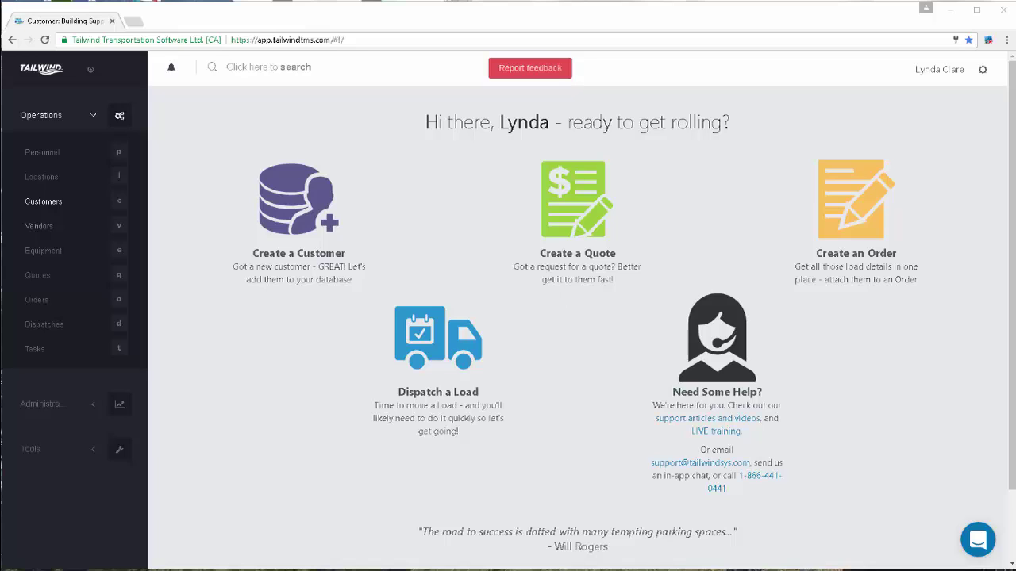
- Open Building Supply Company's Contacts tab and view the first Order Desk contact's record
click(44, 203)
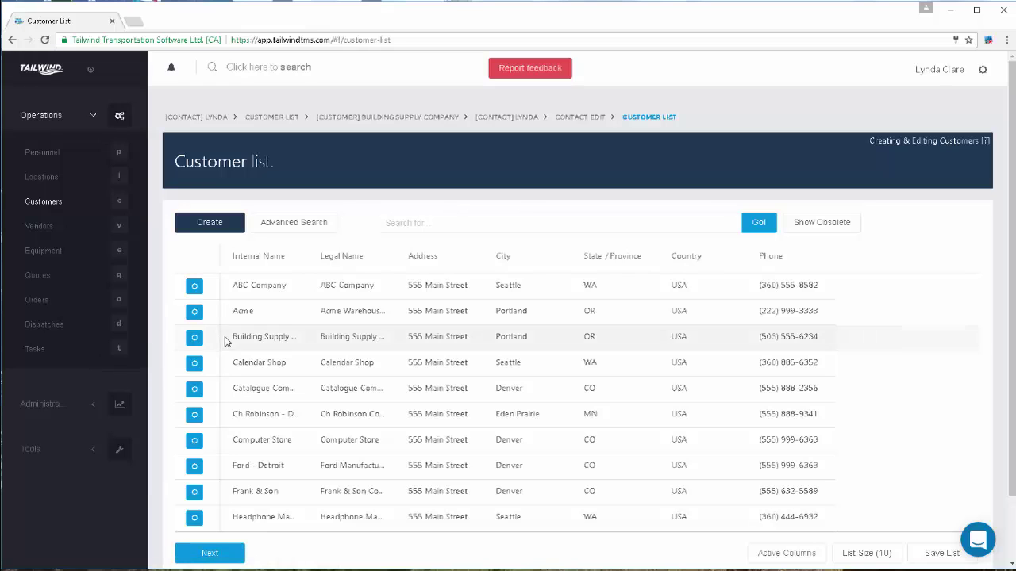
click(194, 339)
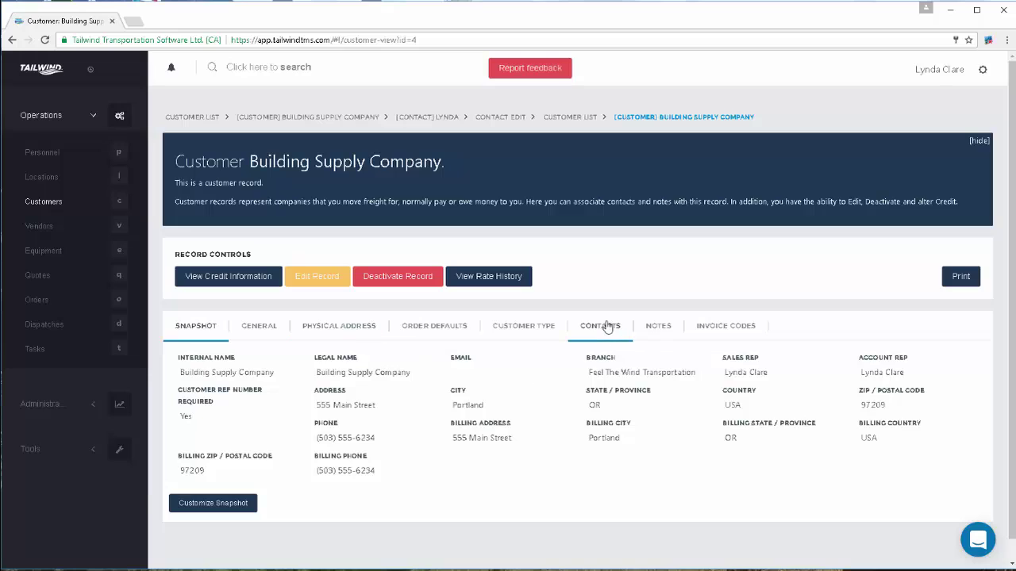
click(607, 327)
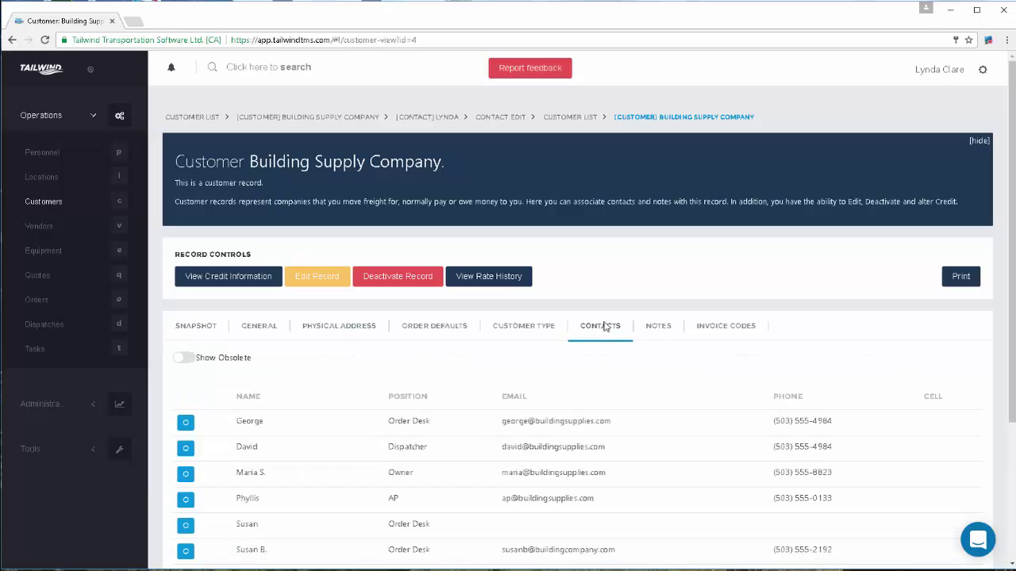
click(186, 424)
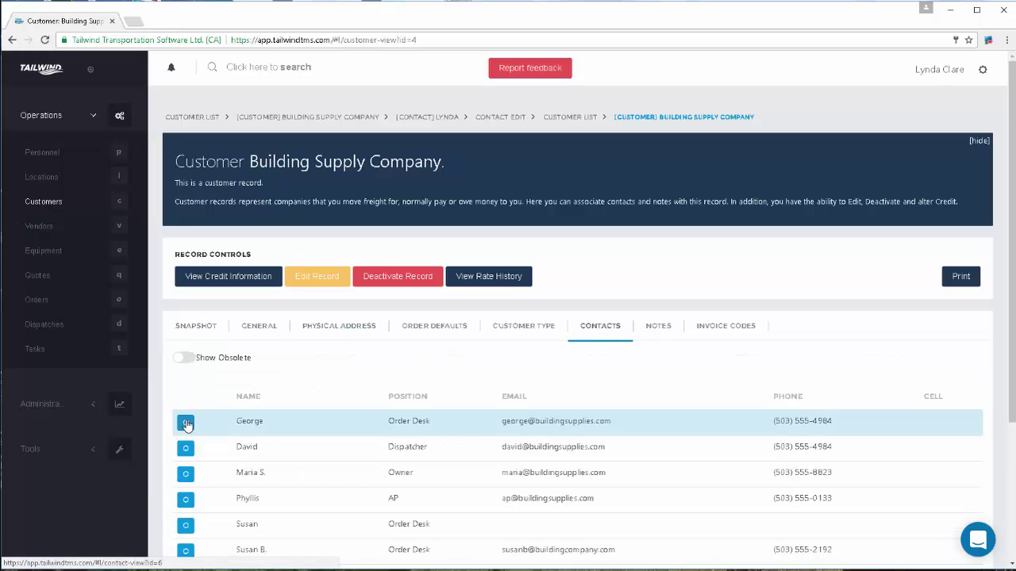
- Edit the Order Desk contact, leave Portal Username and Password blank, and return to Customers unsaved
click(211, 278)
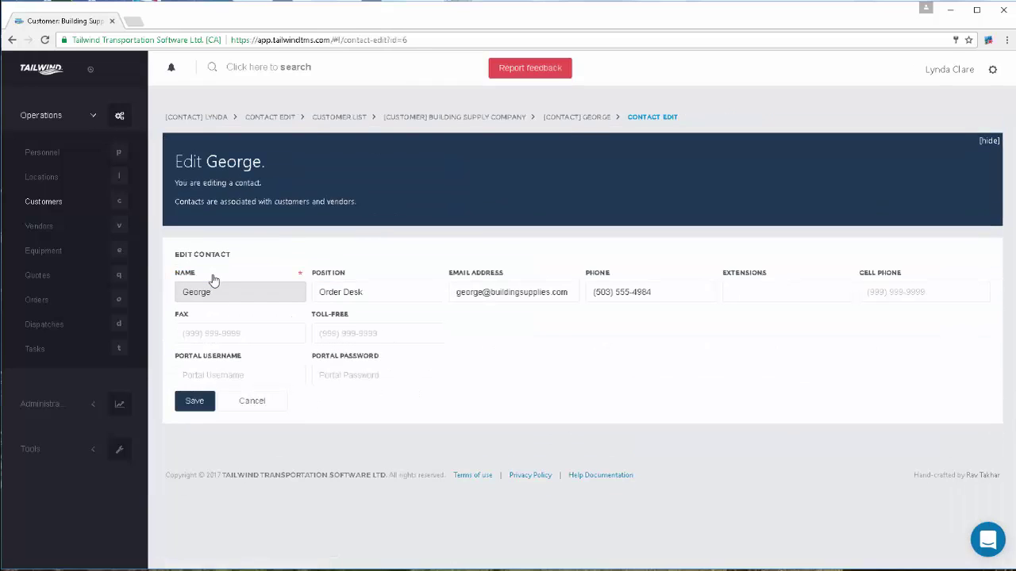
click(199, 372)
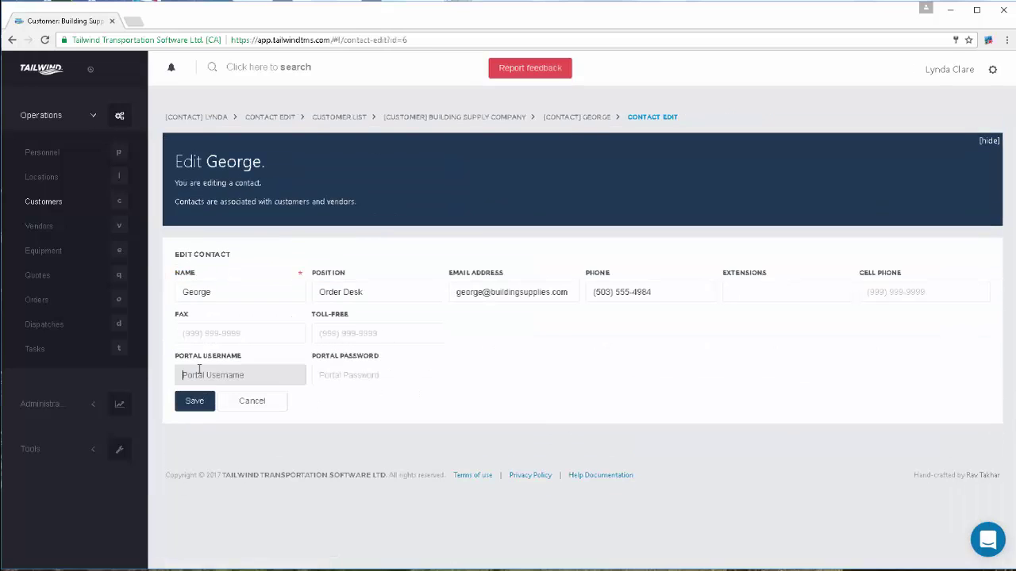
click(351, 376)
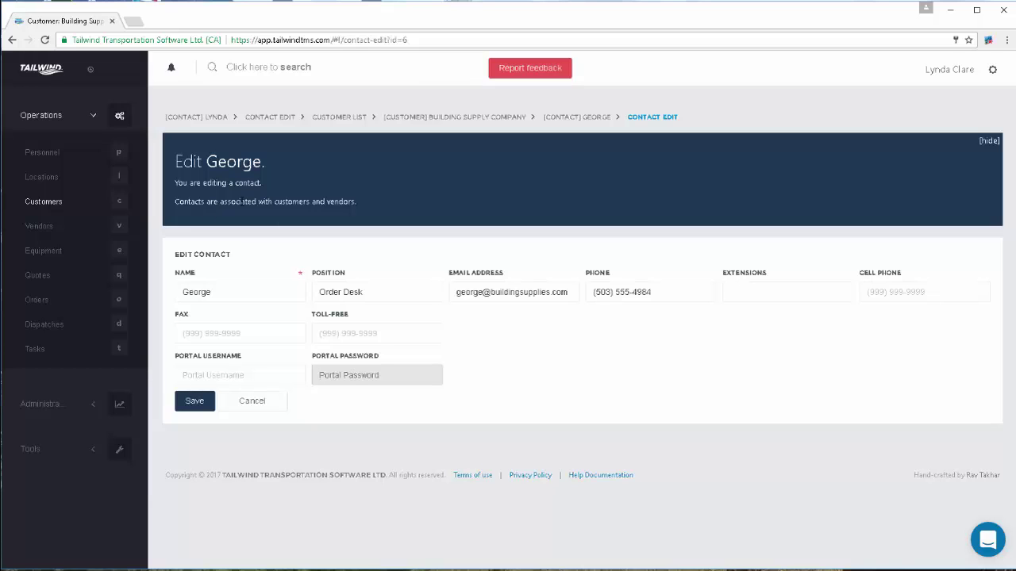
click(46, 204)
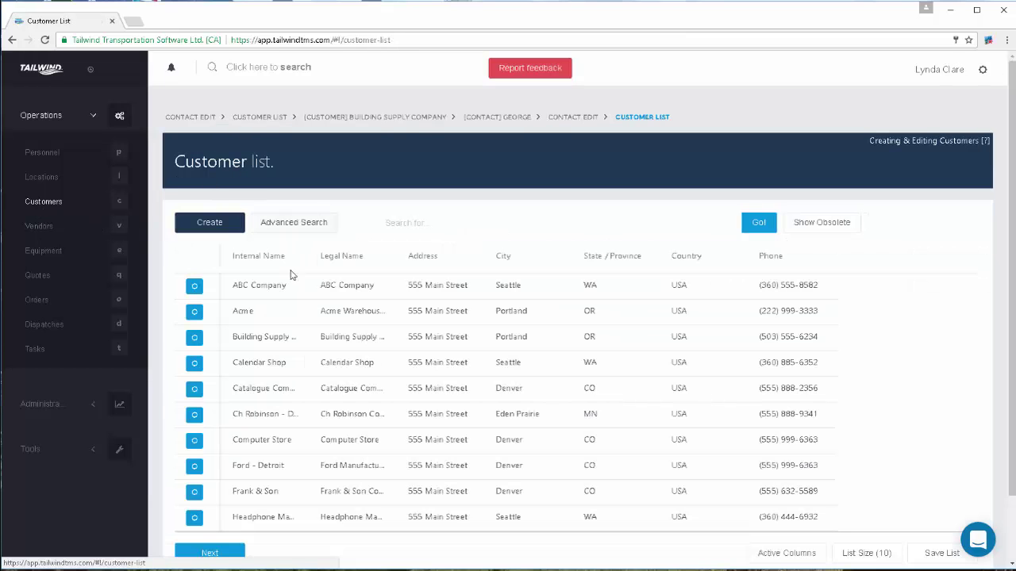
- Open the last Building Supply Company contact, the one with portal credentials
click(194, 339)
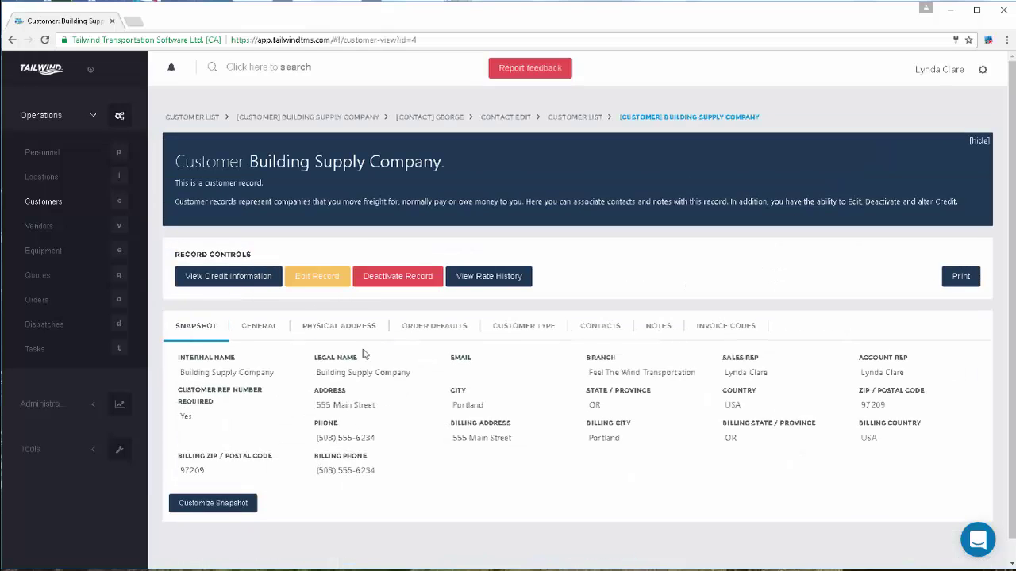
click(597, 331)
scroll(450, 361, down, 3)
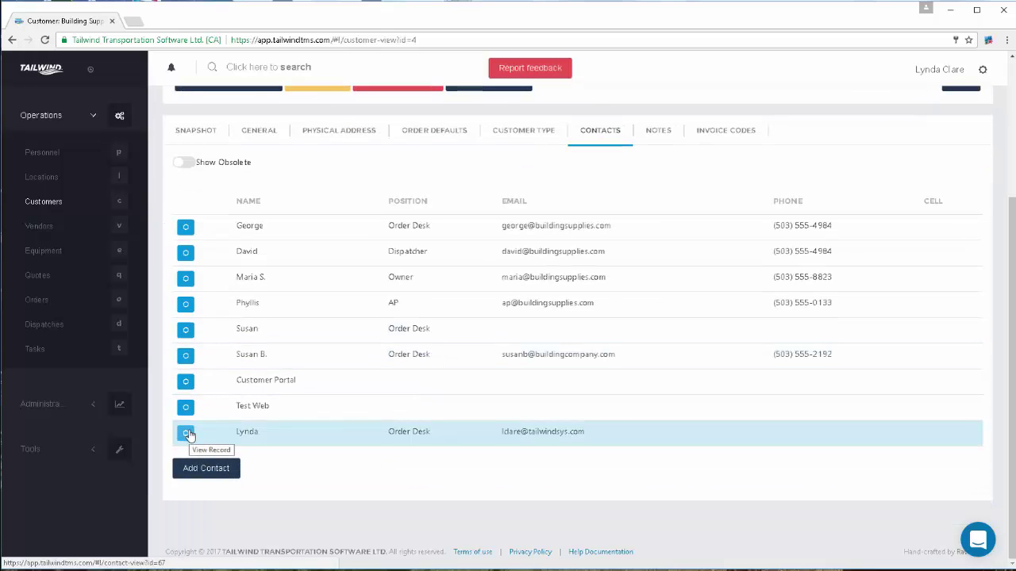
click(187, 434)
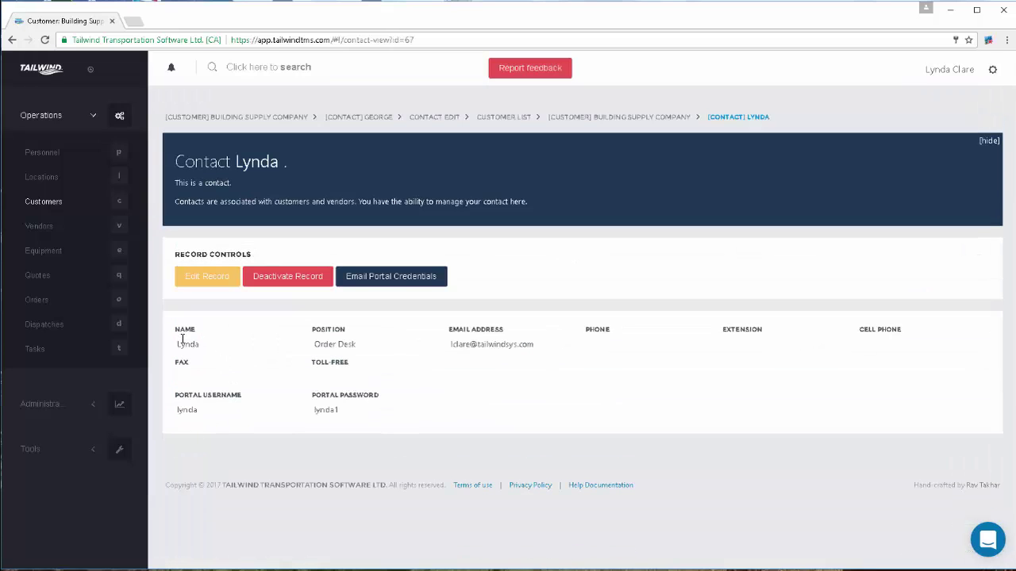
- Highlight the contact's portal username, portal password and email address
drag(198, 410, 177, 411)
drag(339, 410, 315, 410)
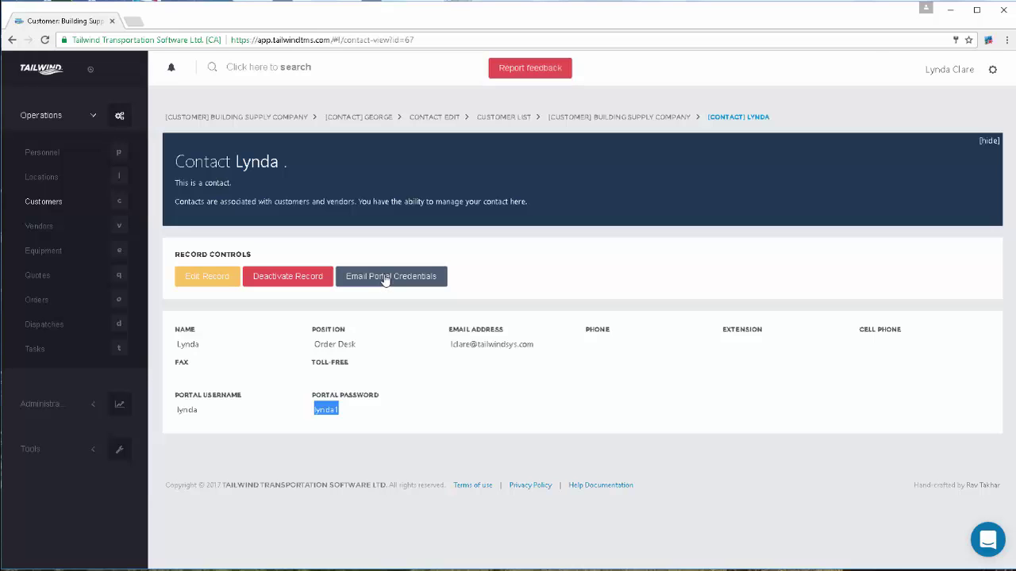
click(534, 342)
drag(534, 346, 448, 348)
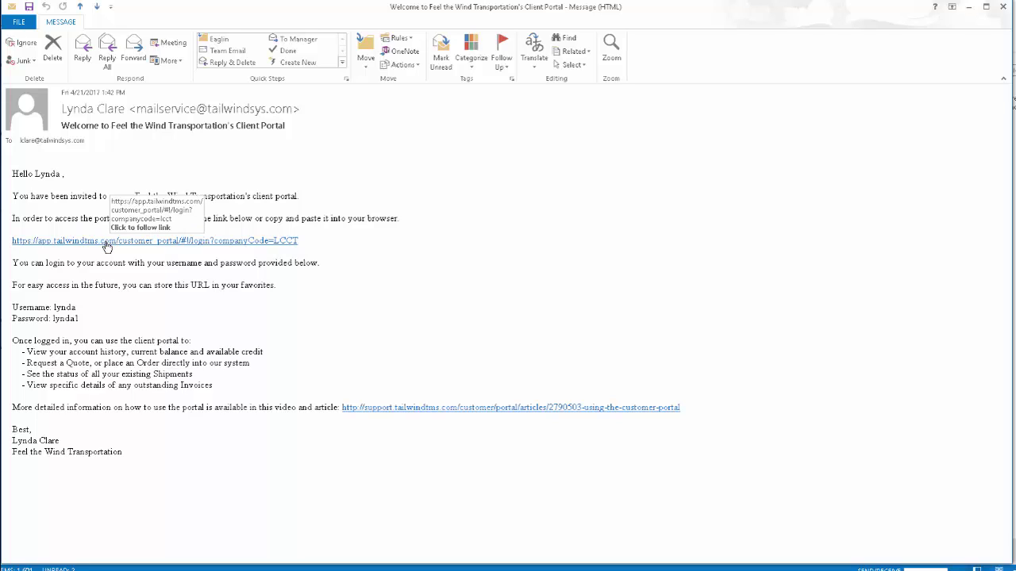
- Review the password line in the client portal welcome email, then return to the Tailwind contact record
drag(79, 318, 11, 318)
click(81, 318)
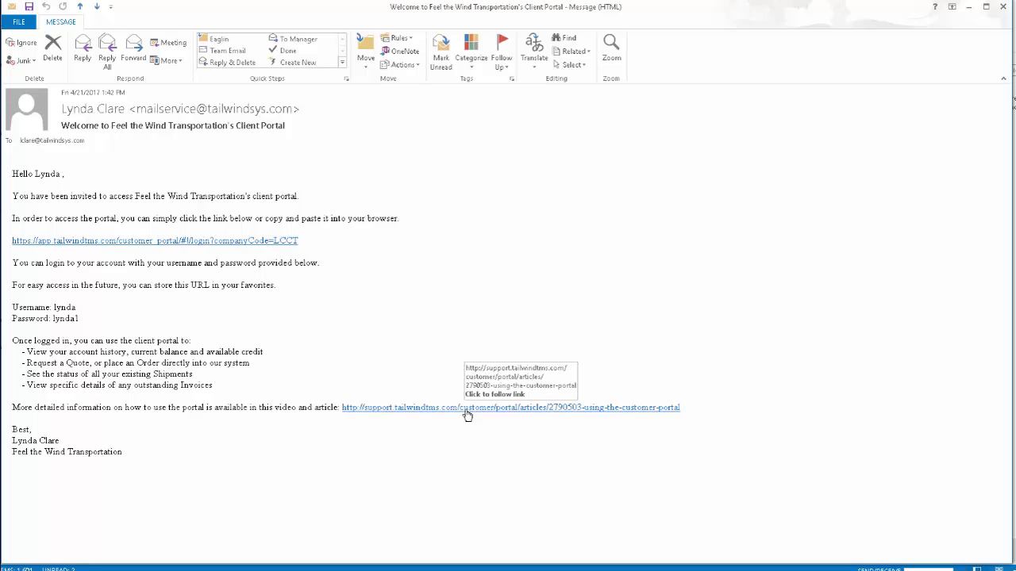
key(alt+Tab)
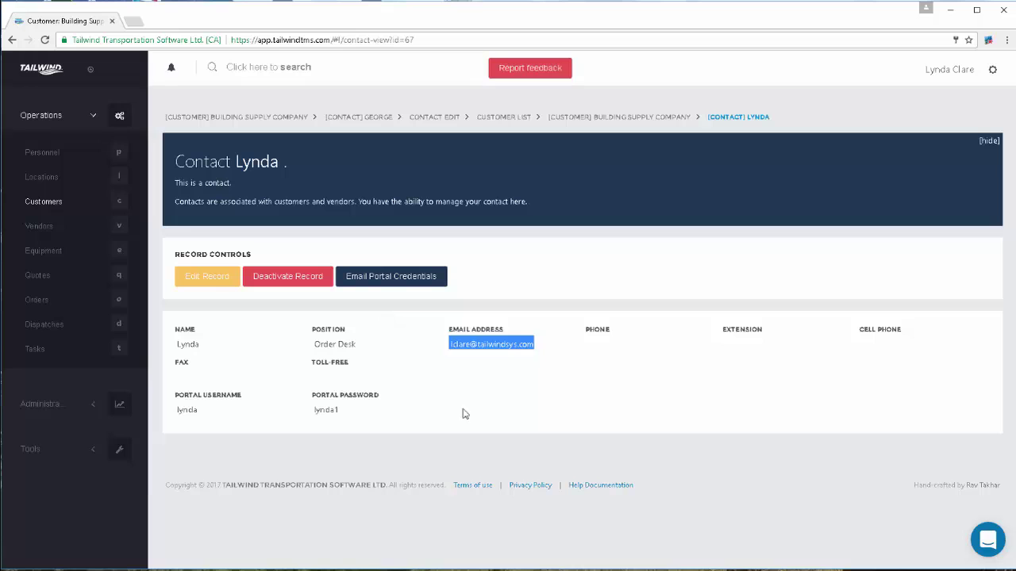
- Sign in to the Tailwind Customer Portal with the contact's portal username and password
click(56, 204)
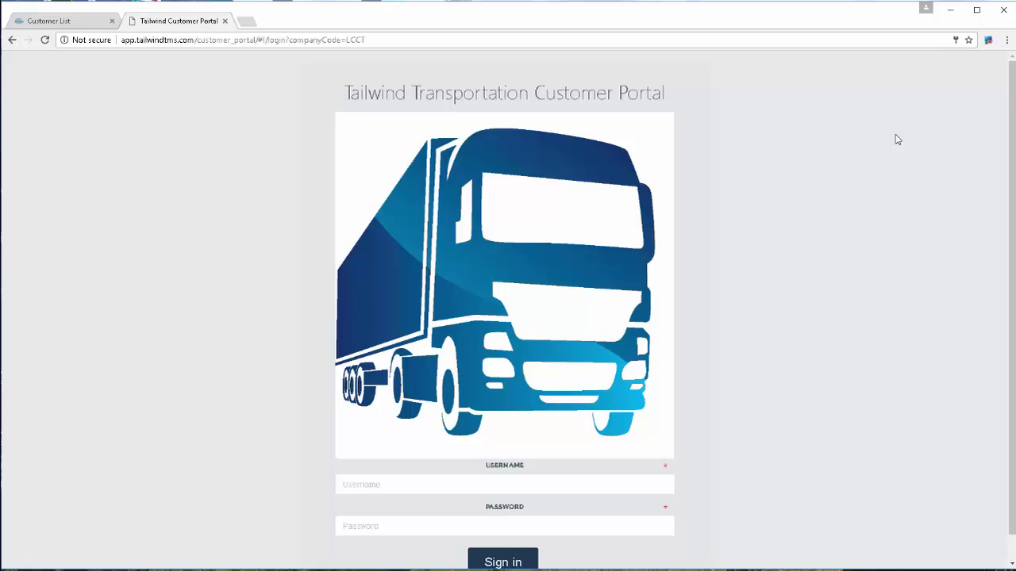
click(370, 487)
text(Lynda)
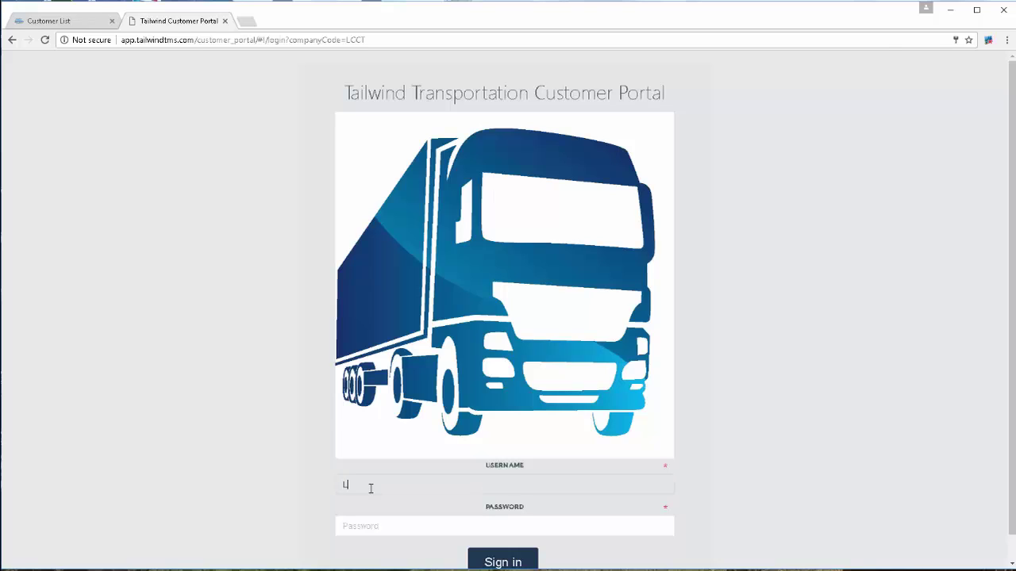
key(Tab)
text(******)
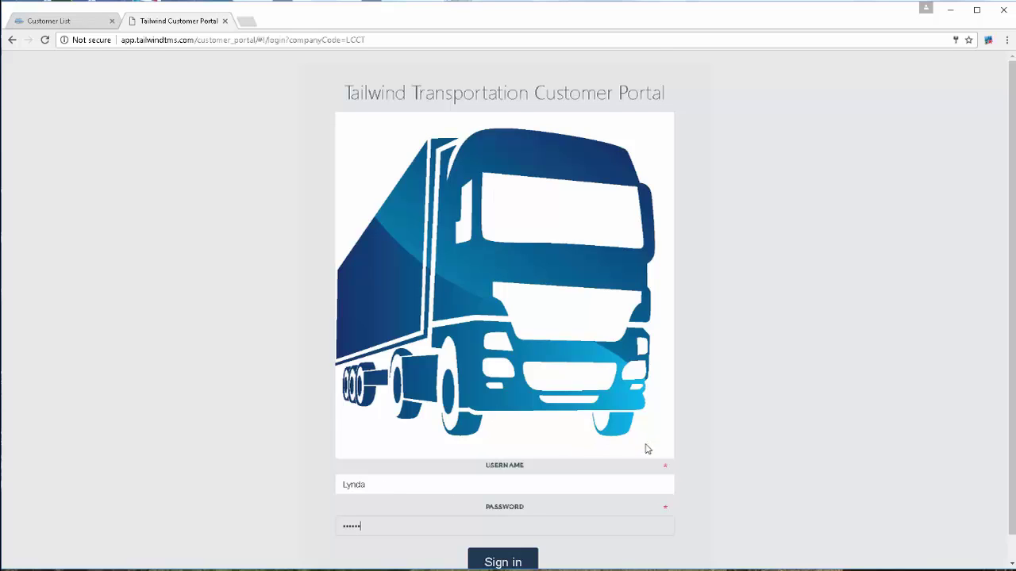
scroll(649, 450, down, 1)
click(503, 538)
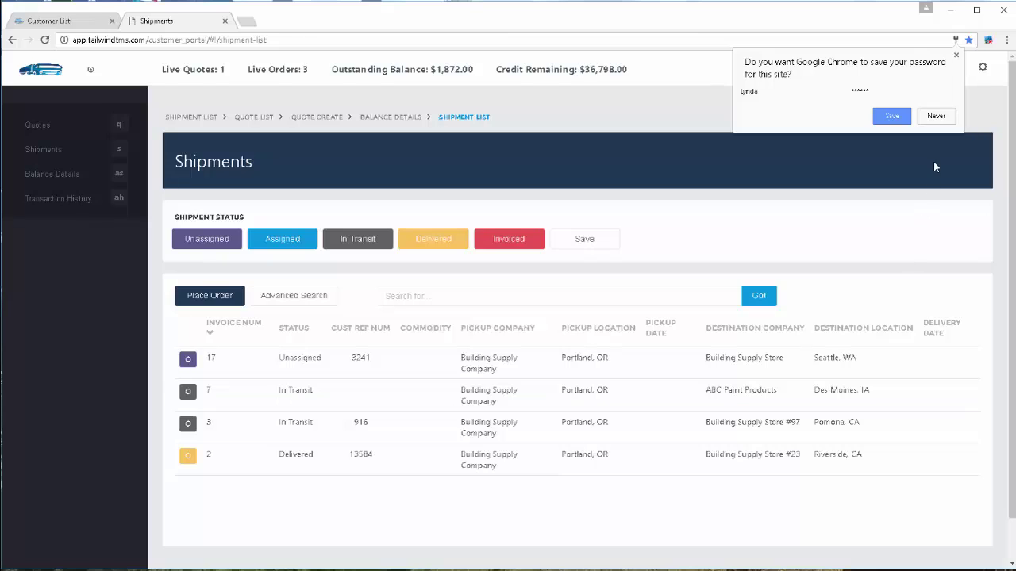
- Decline saving the password and highlight the Live Quotes, Live Orders, Outstanding Balance and Credit Remaining figures
click(934, 117)
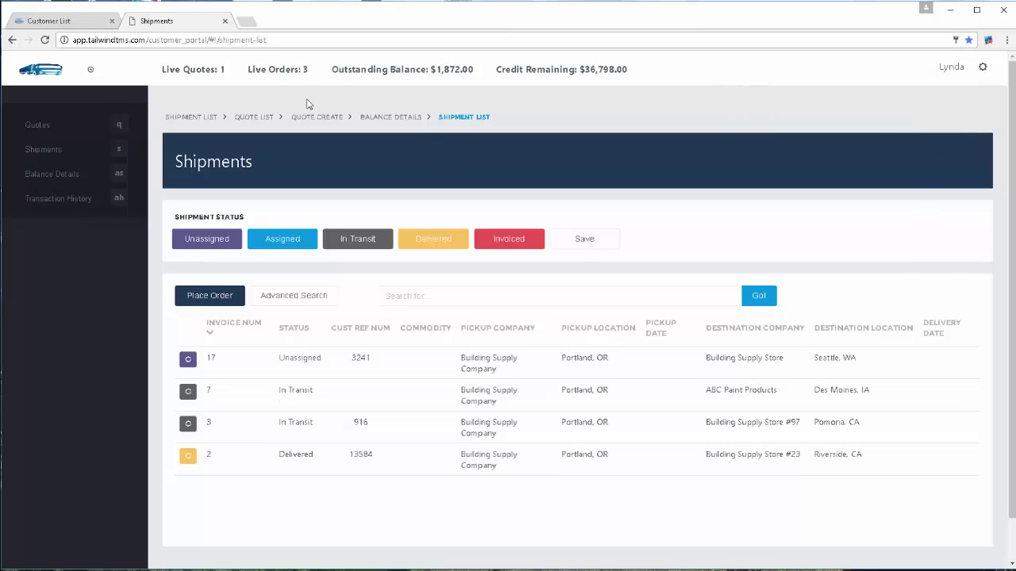
double_click(223, 70)
double_click(305, 70)
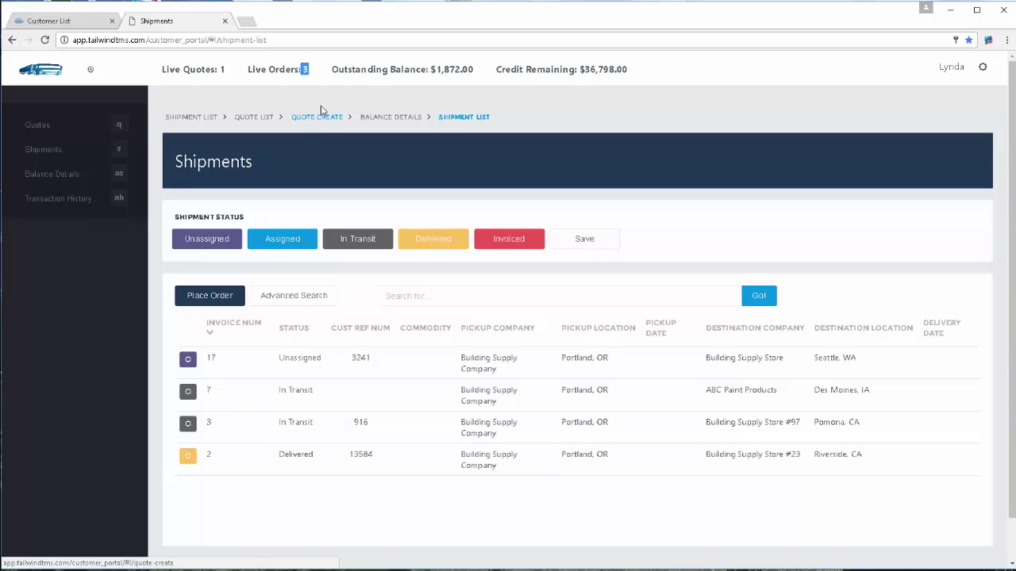
drag(471, 69, 429, 69)
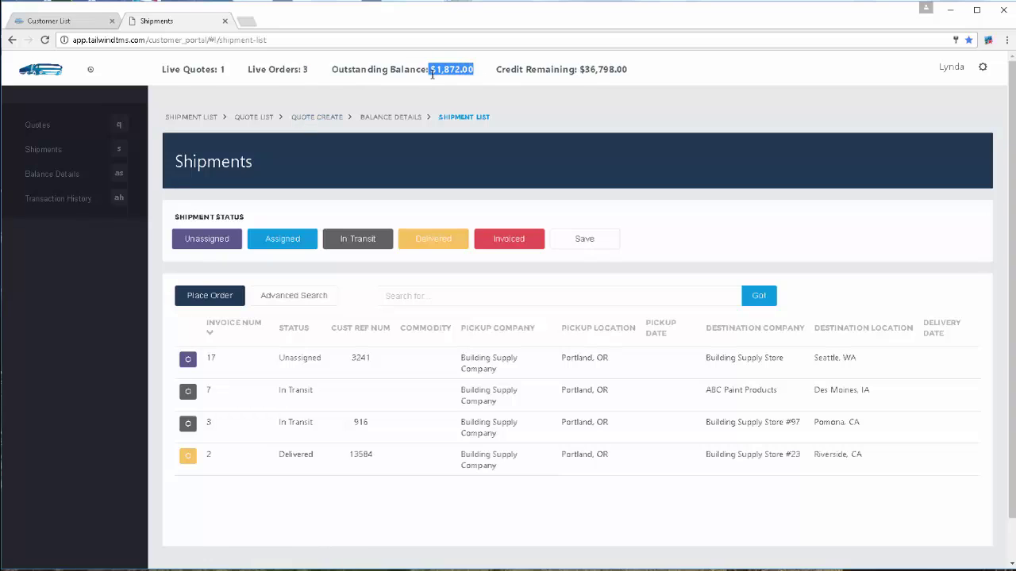
drag(629, 70, 580, 70)
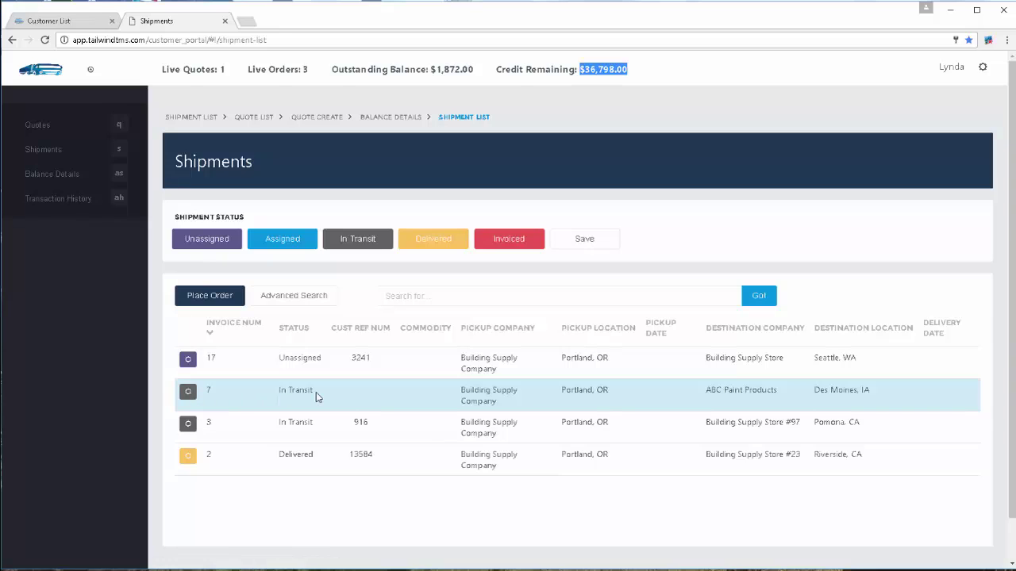
click(188, 395)
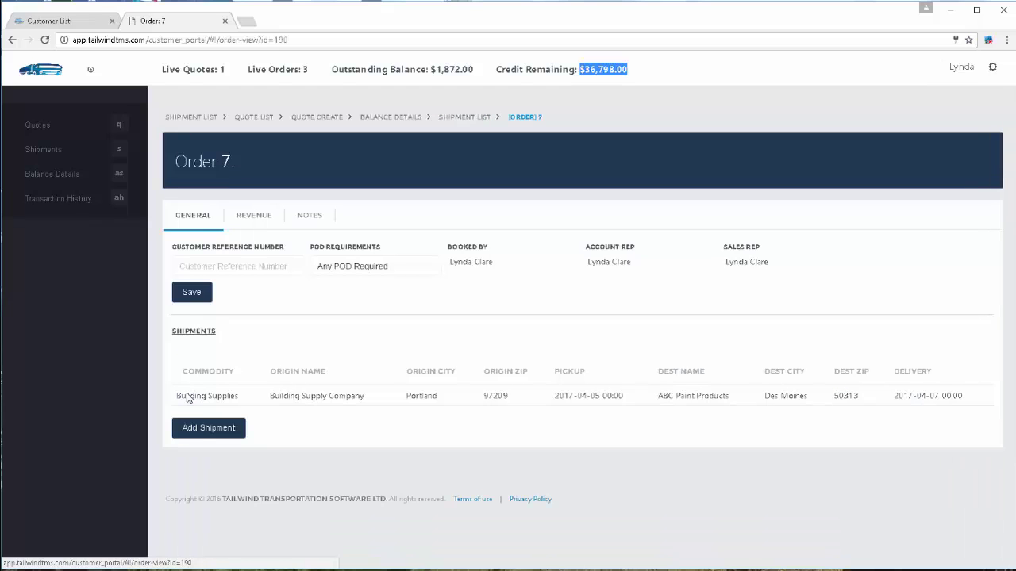
triple_click(238, 394)
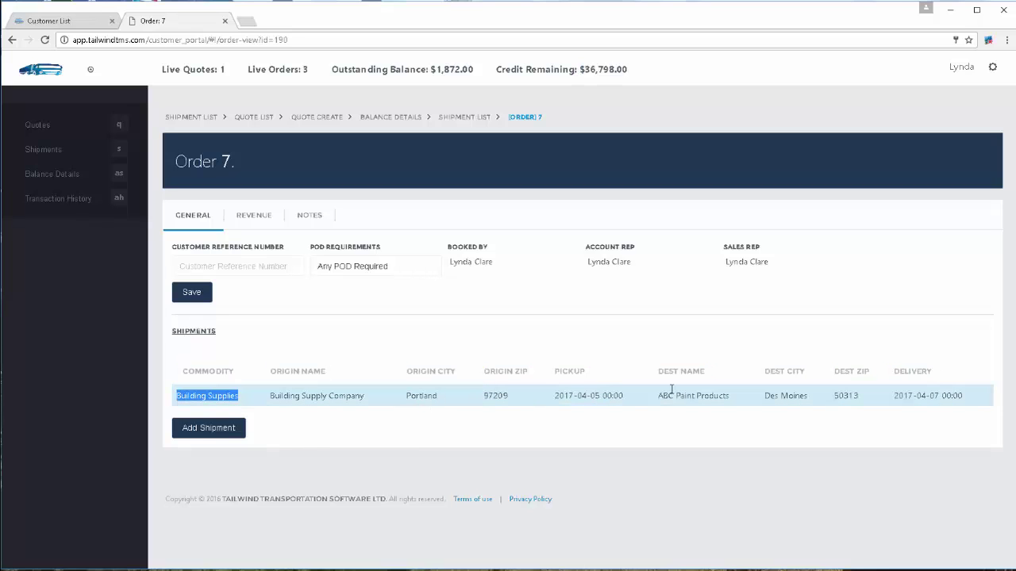
click(254, 216)
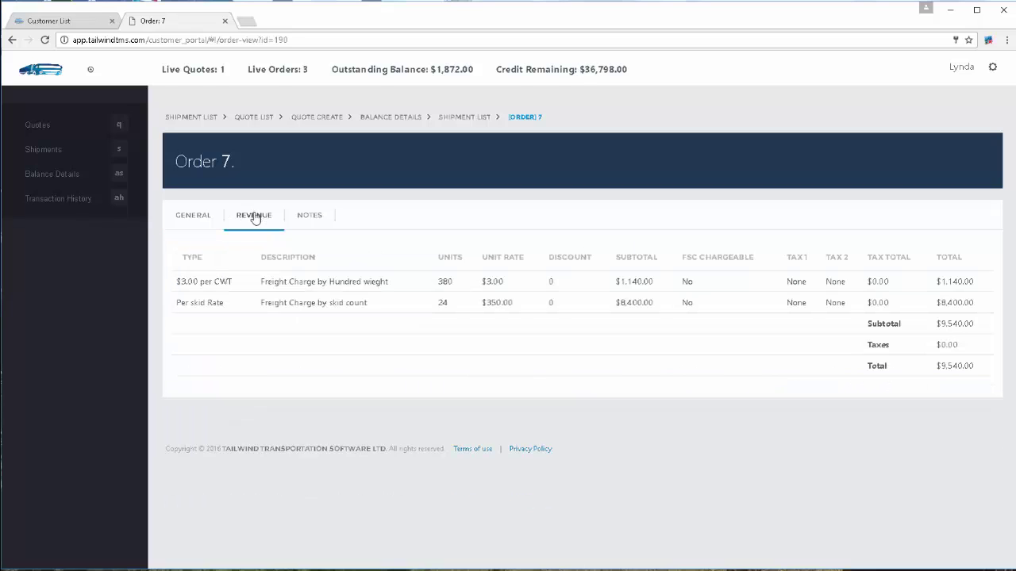
click(324, 219)
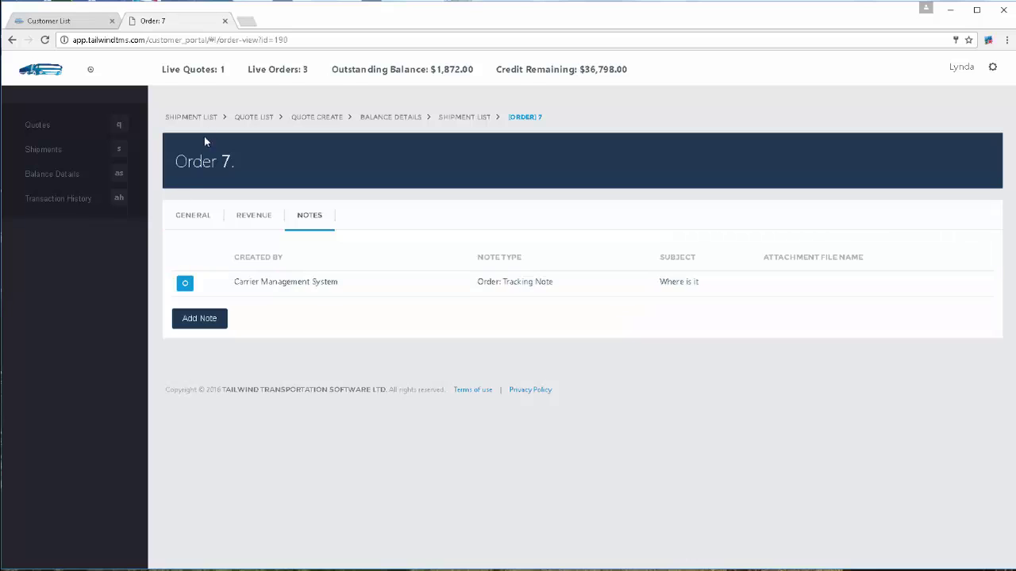
click(50, 150)
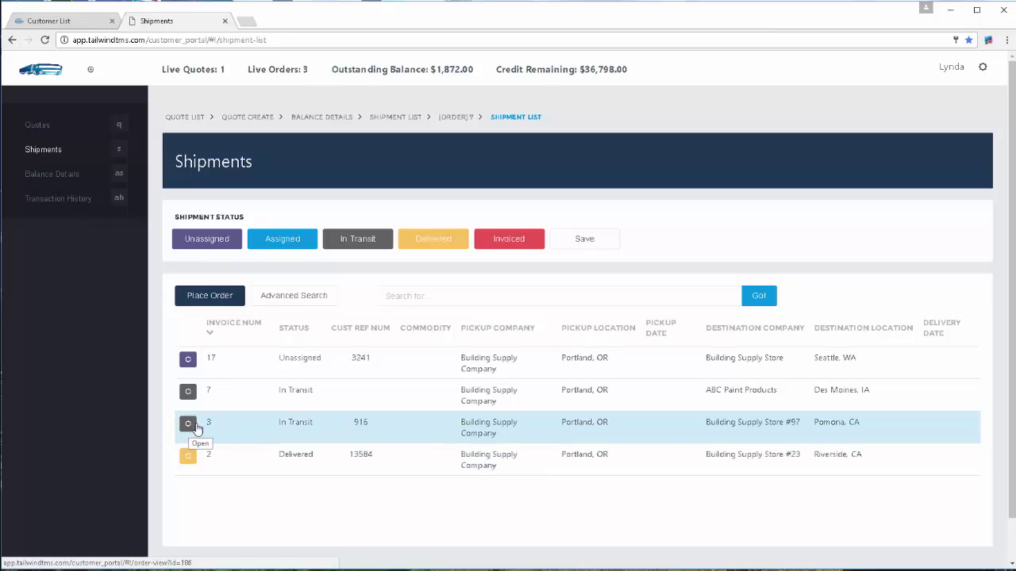
- Place new Order 18, check its Customer Reference Number and Notes, then open the Quotes list
click(194, 296)
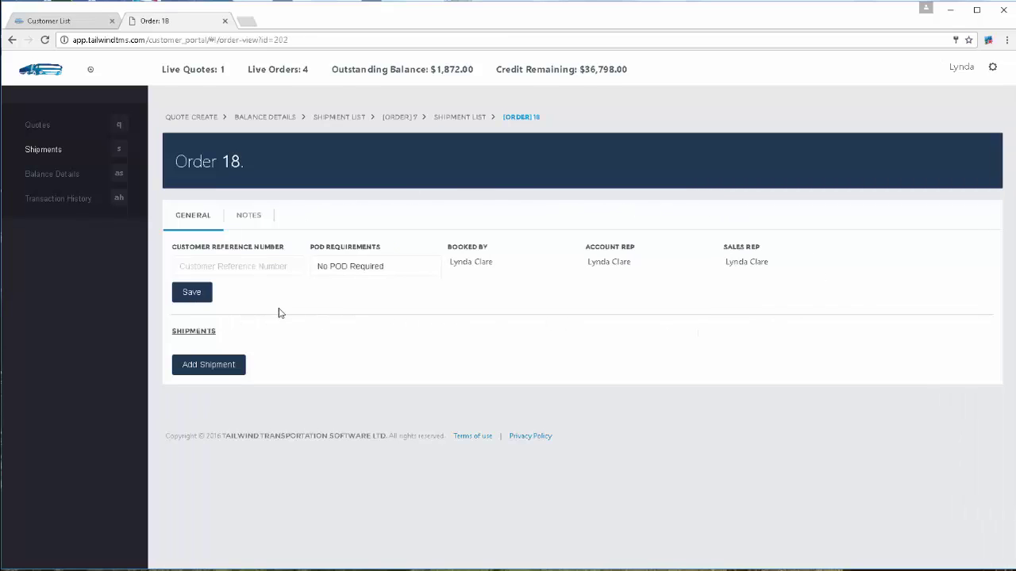
click(267, 268)
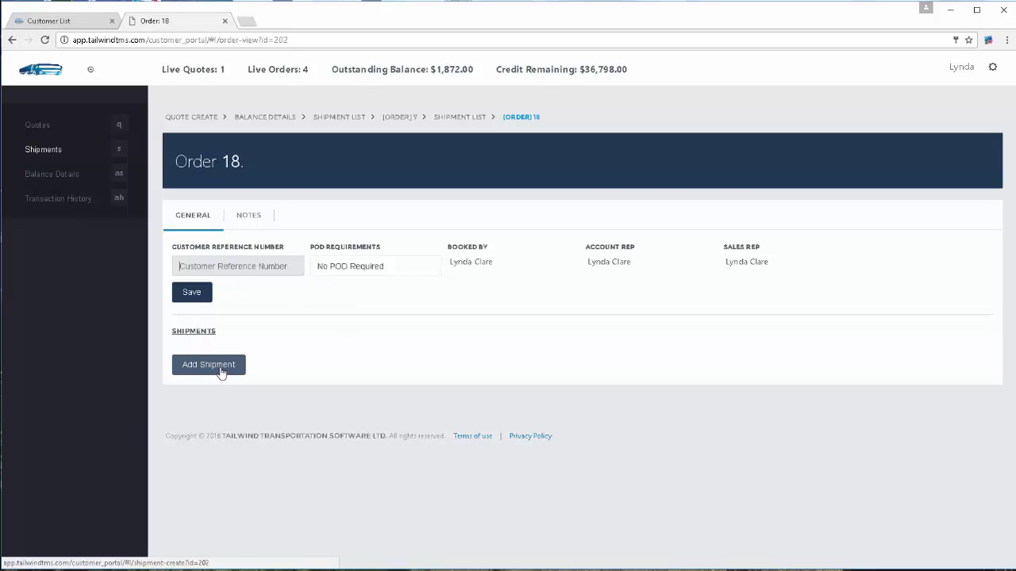
click(251, 217)
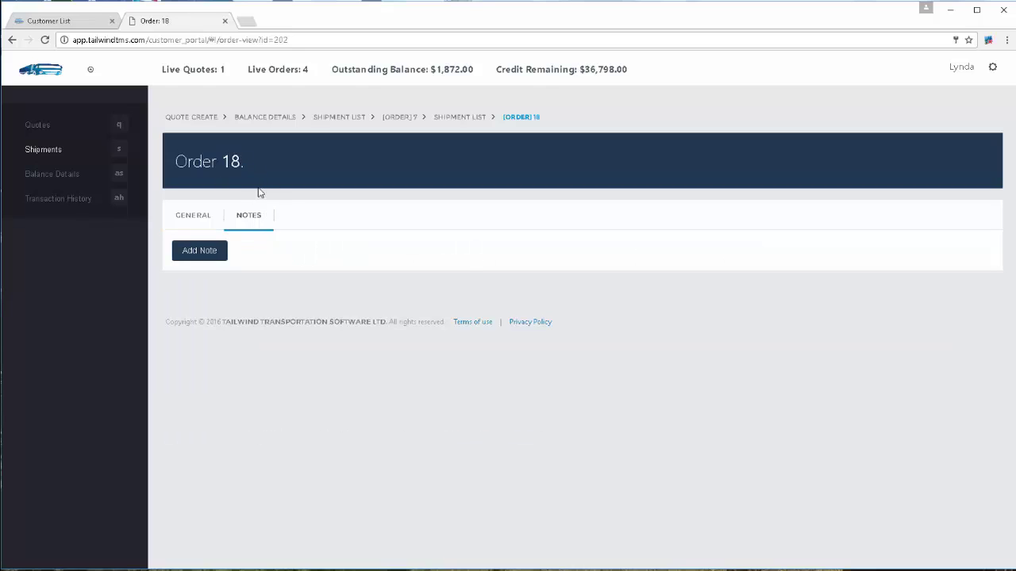
click(38, 126)
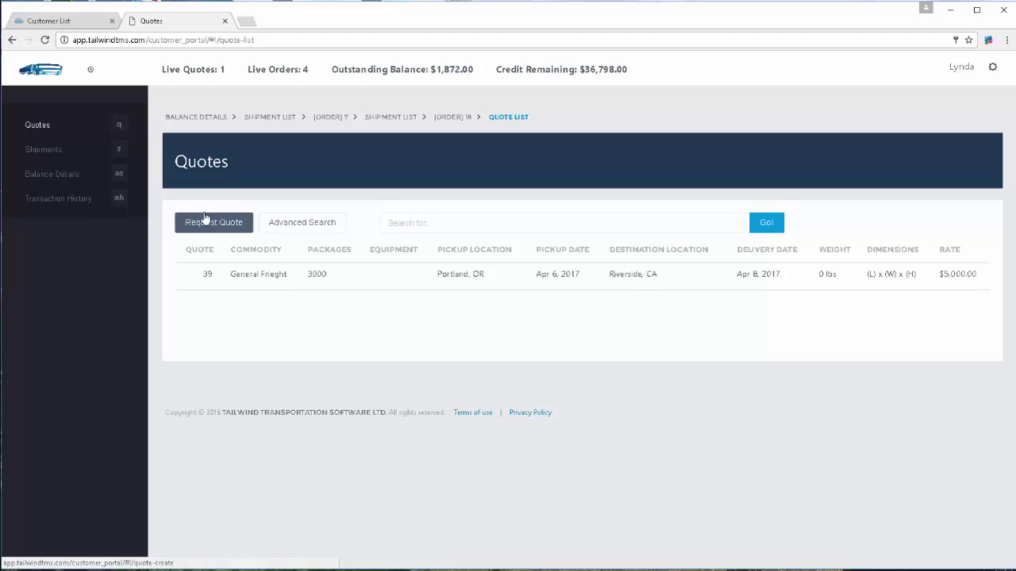
click(58, 175)
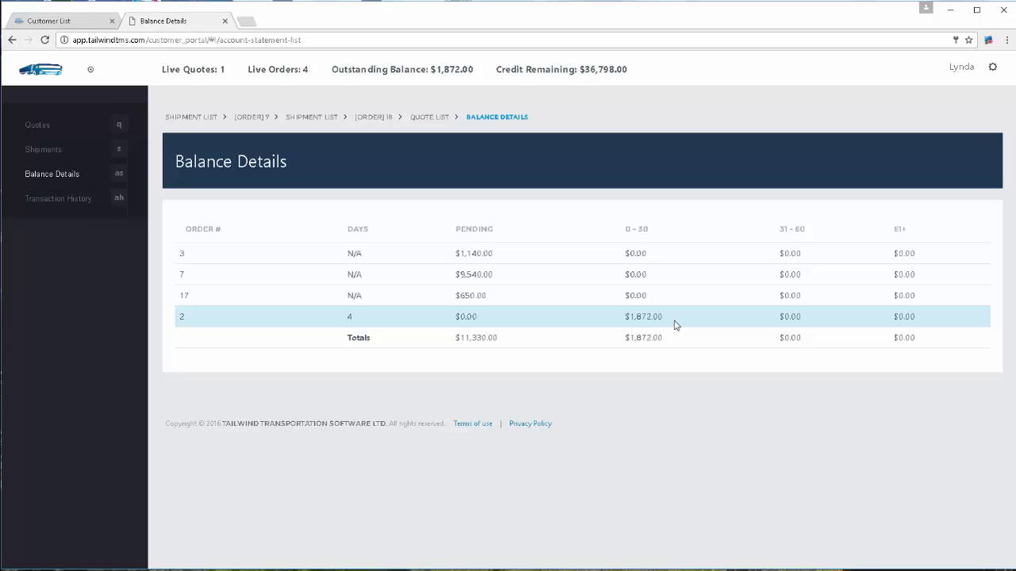
click(58, 200)
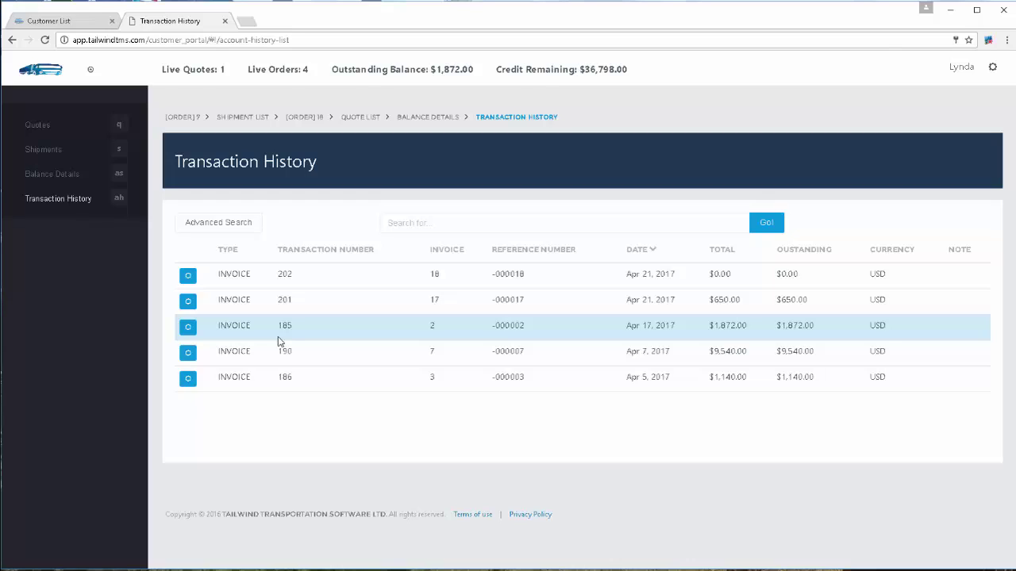
click(37, 126)
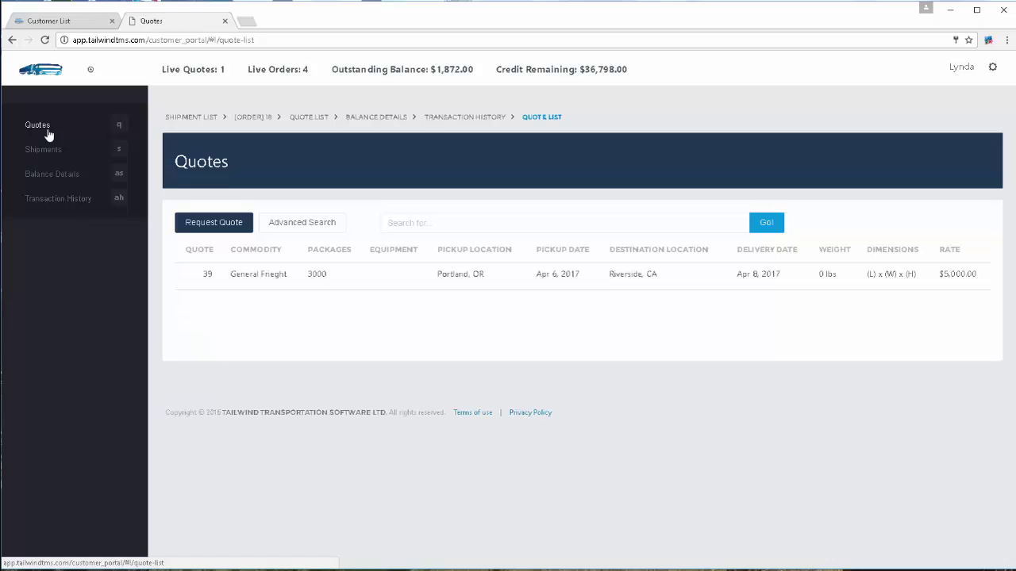